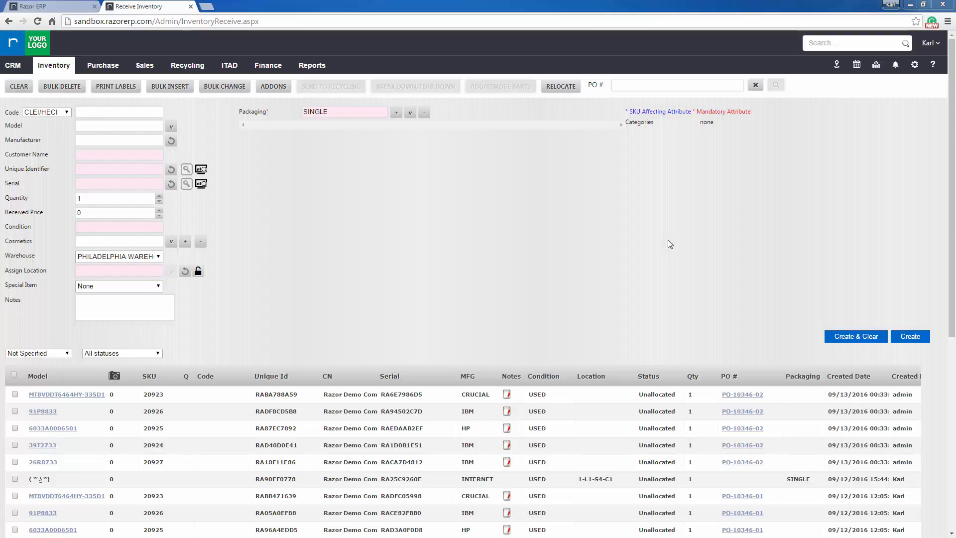
# - Open the Inventory Attributes administration page from the system settings
pyautogui.click(339, 439)
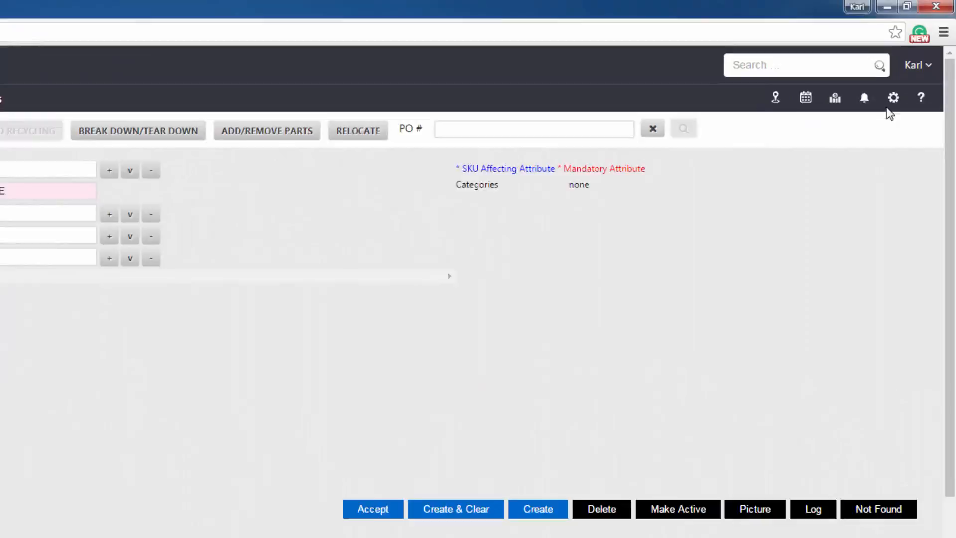
pyautogui.click(858, 168)
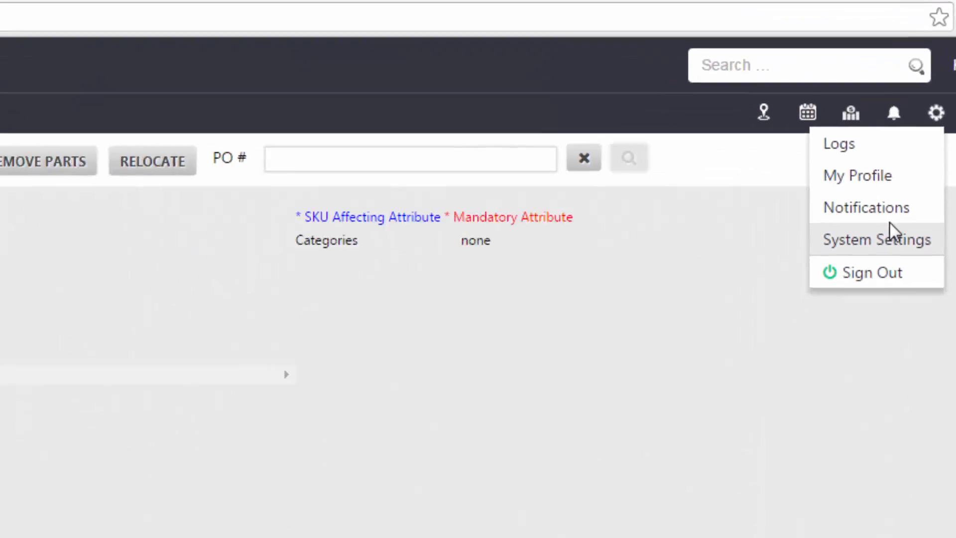
pyautogui.click(787, 333)
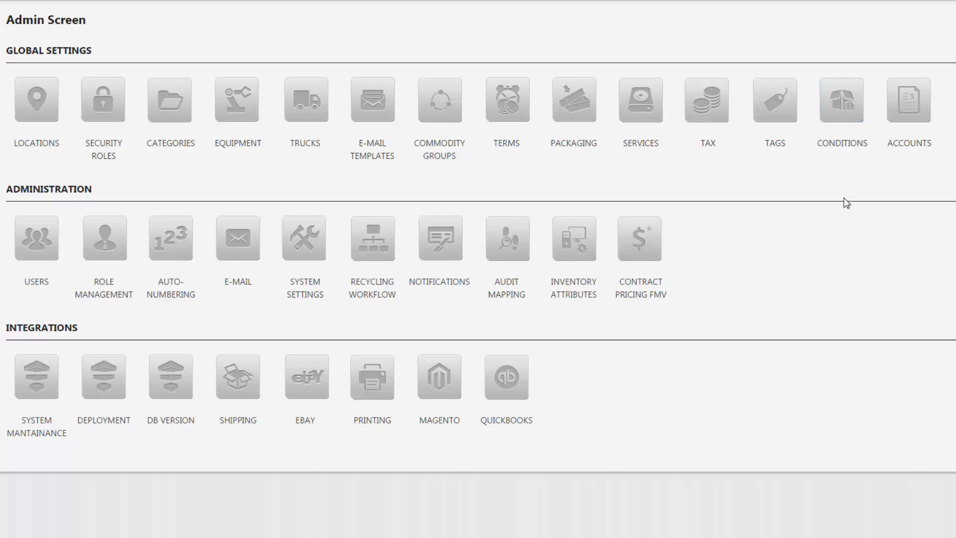
pyautogui.click(573, 298)
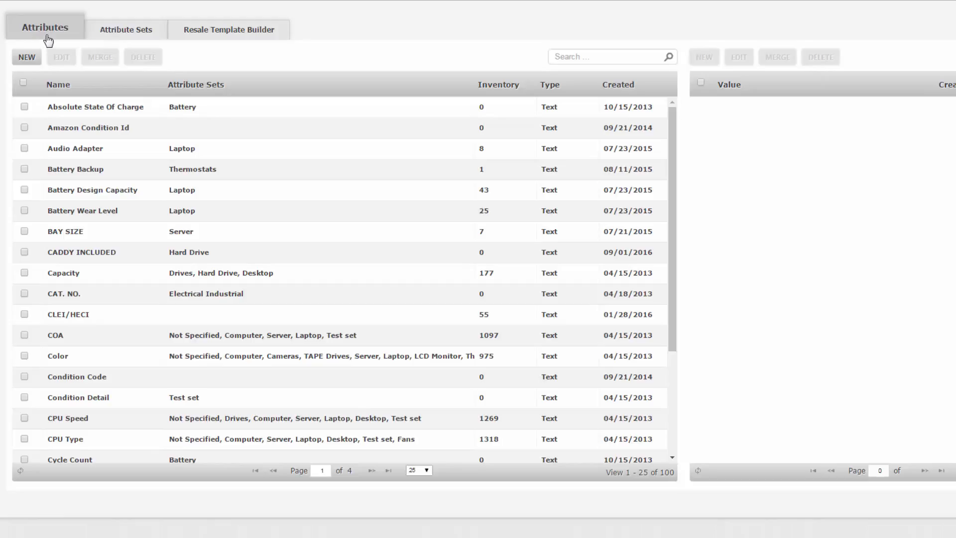
# - Add a new value of 6.58 GHZ to the CPU Speed attribute
pyautogui.scroll(-1, 378, 269)
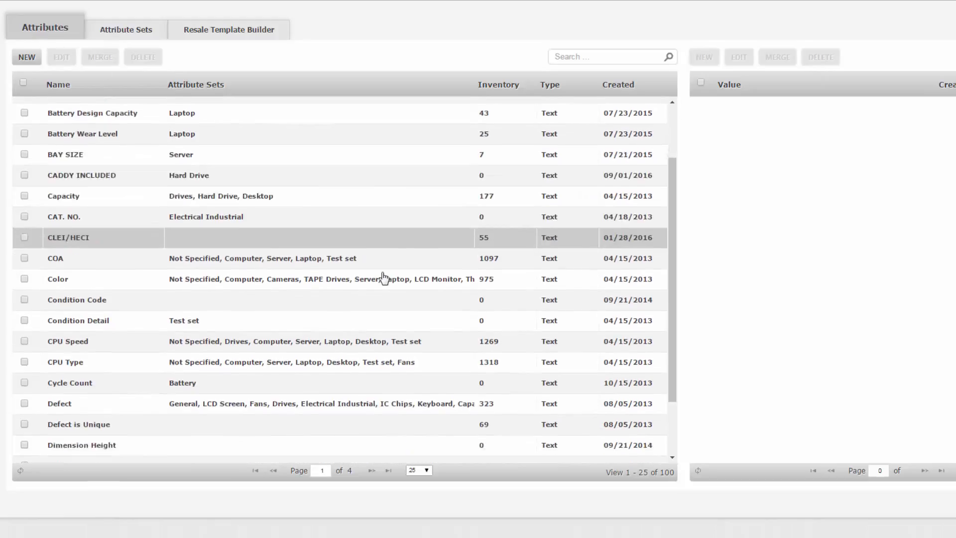
pyautogui.scroll(-1, 384, 275)
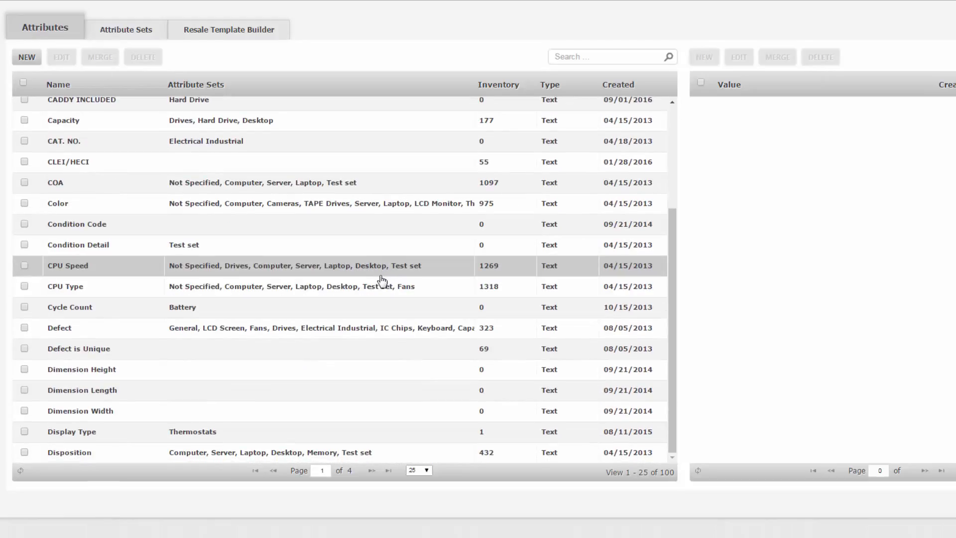
pyautogui.click(307, 272)
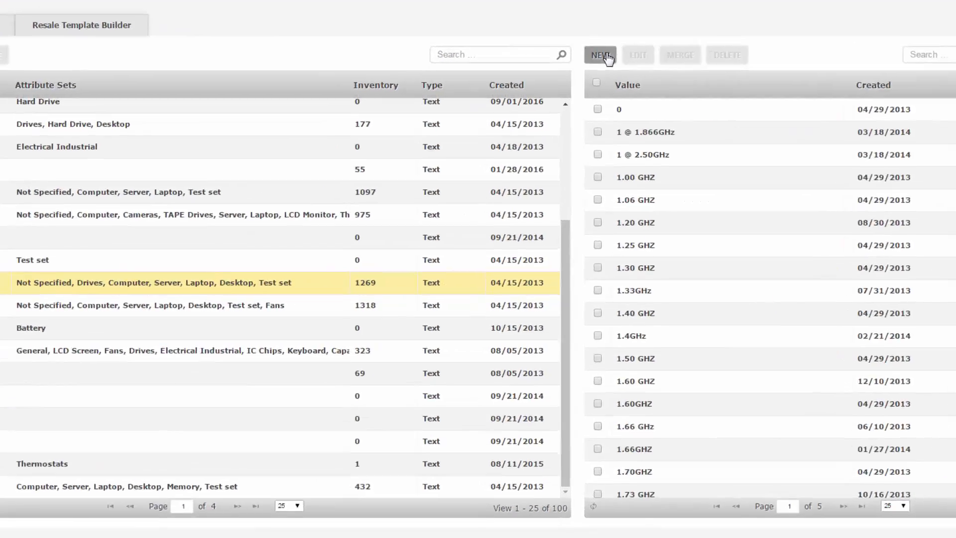
pyautogui.click(574, 120)
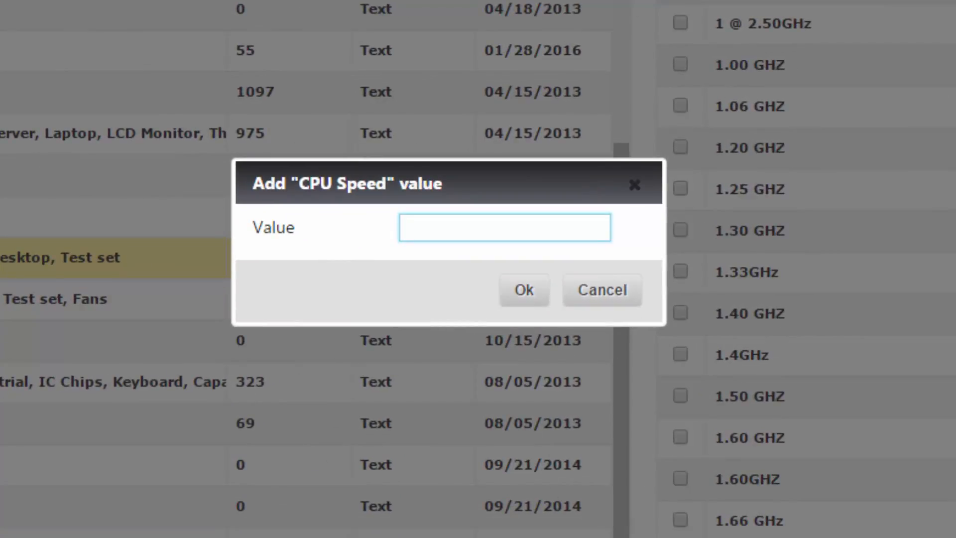
pyautogui.write('6.58 GHZ')
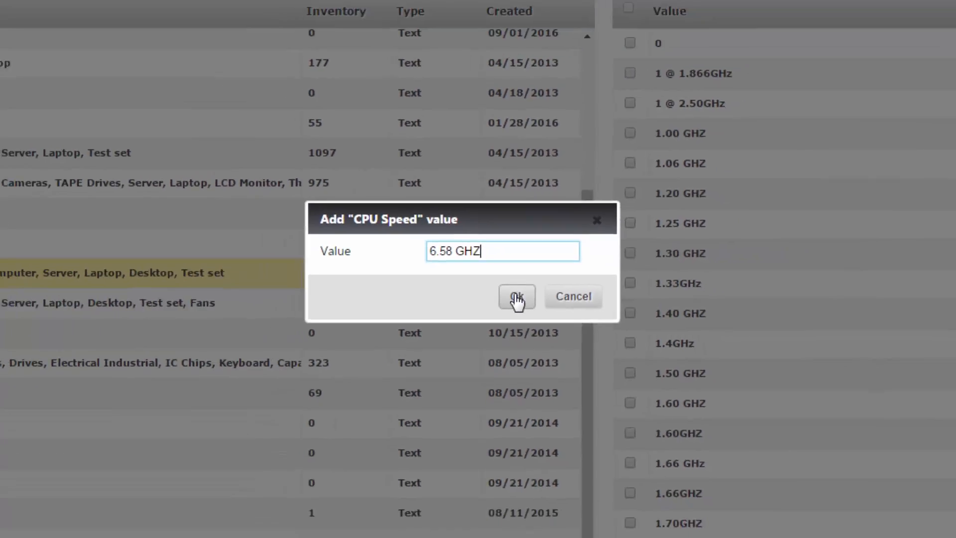
pyautogui.click(516, 297)
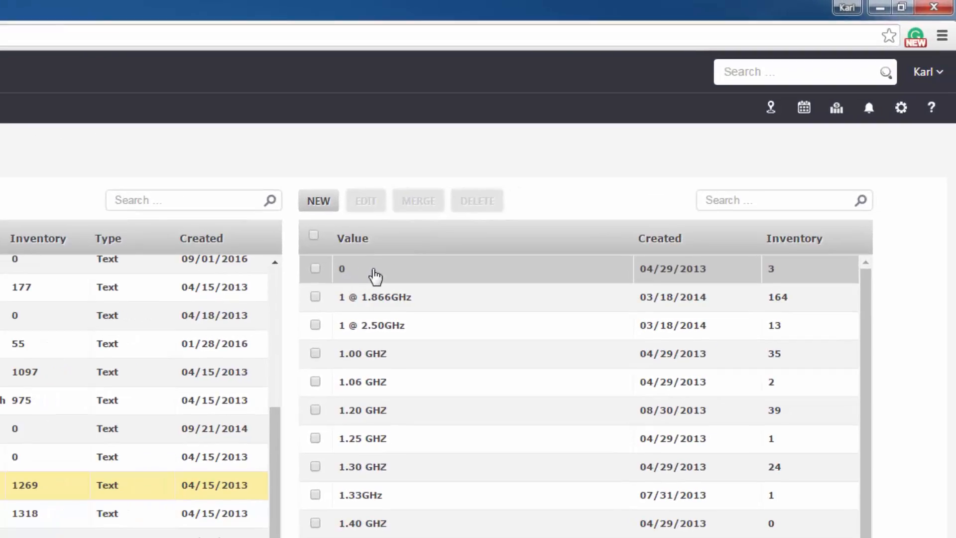
# - Try to change the CPU Speed value "0" to 4.20
pyautogui.click(372, 275)
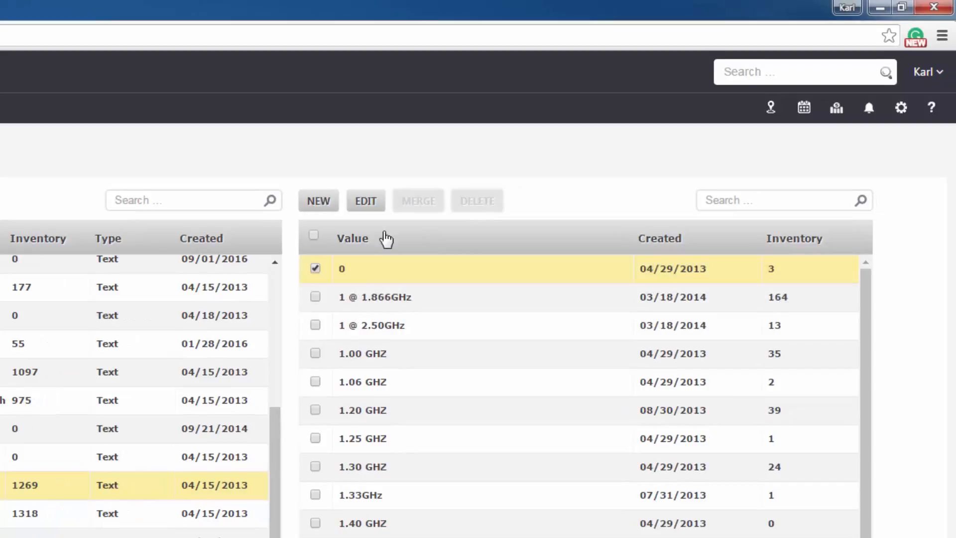
pyautogui.click(365, 200)
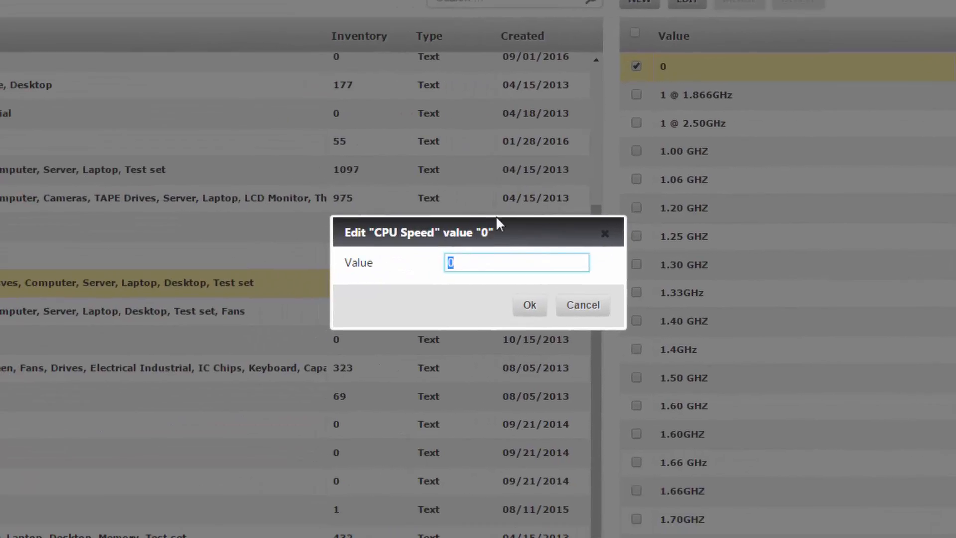
pyautogui.write('4.20')
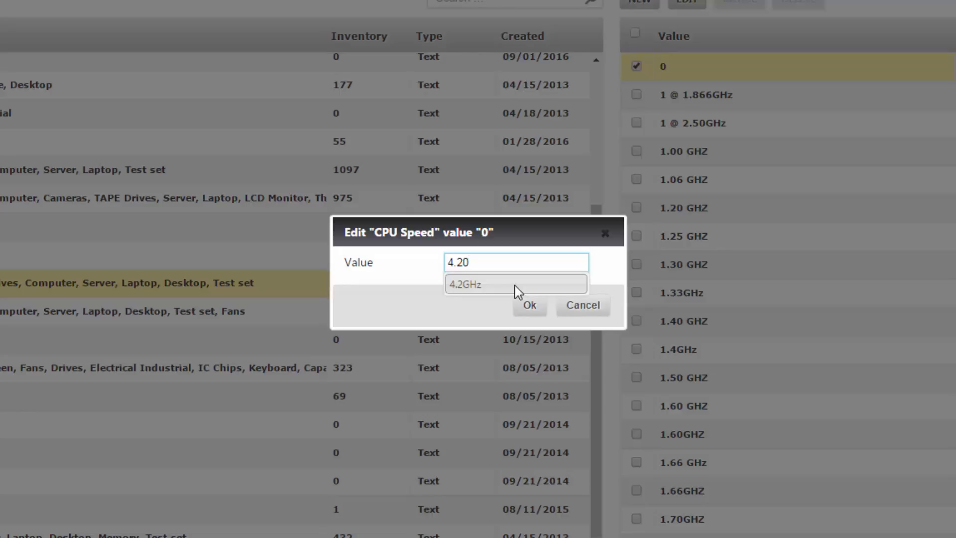
pyautogui.click(529, 305)
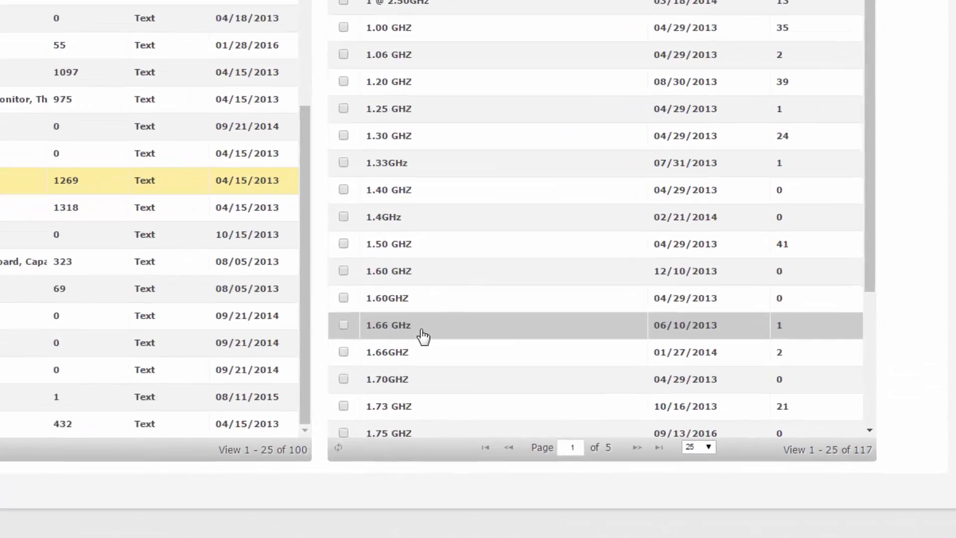
# - Merge the CPU Speed values 0, 1.66 GHz and 1.66GHZ, with 1.66 GHz as the primary value
pyautogui.click(621, 383)
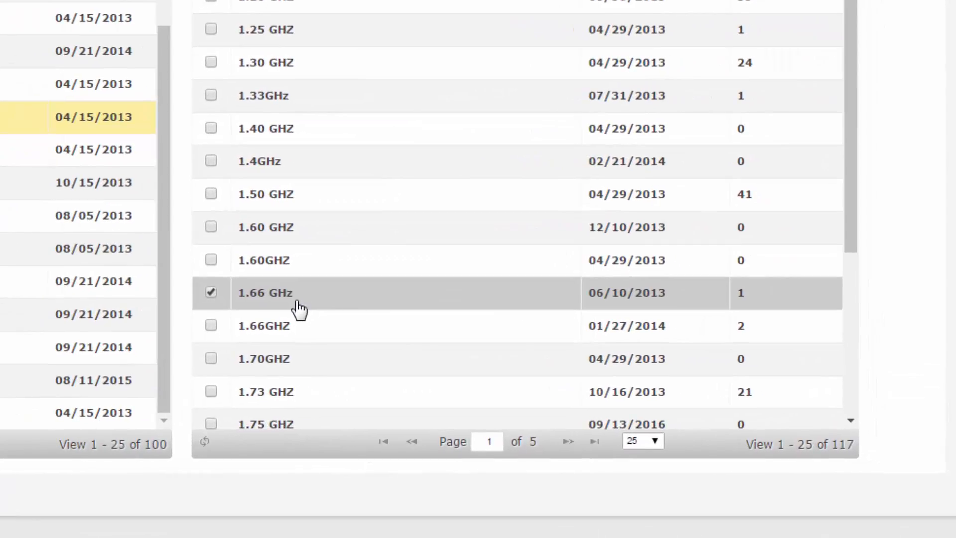
pyautogui.click(319, 334)
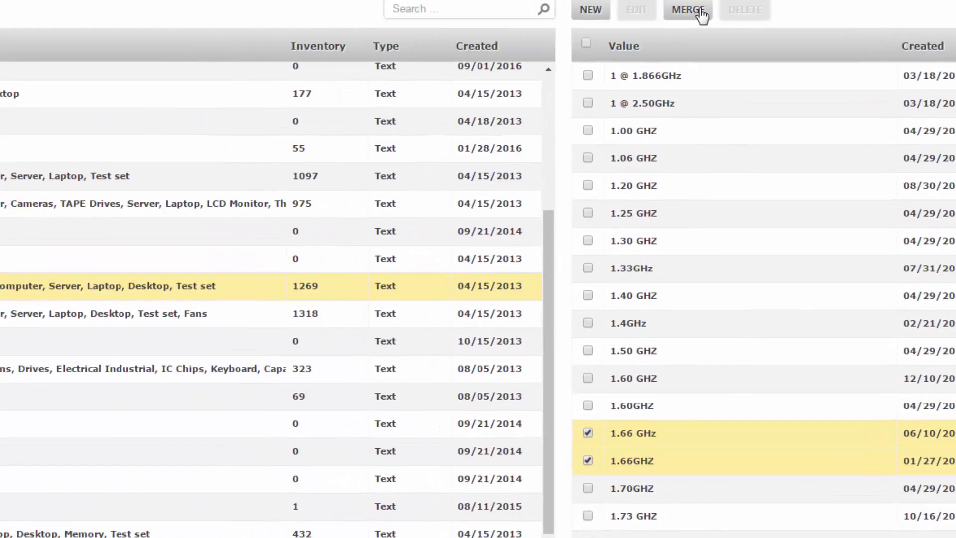
pyautogui.click(688, 11)
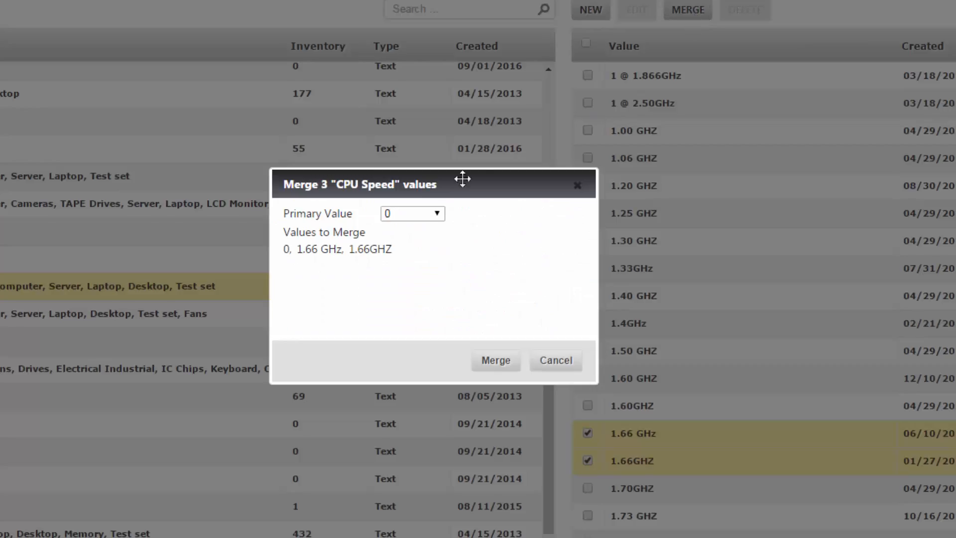
pyautogui.click(437, 213)
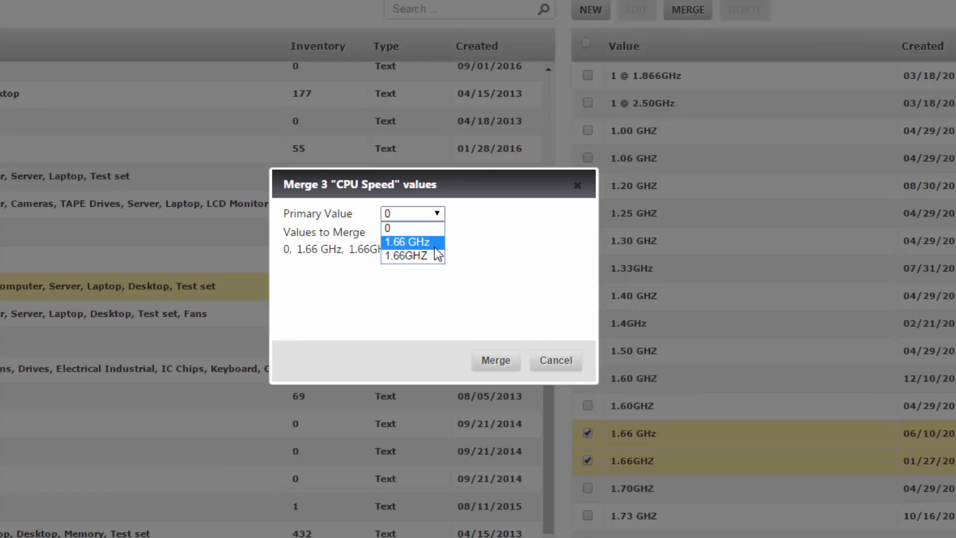
pyautogui.click(418, 241)
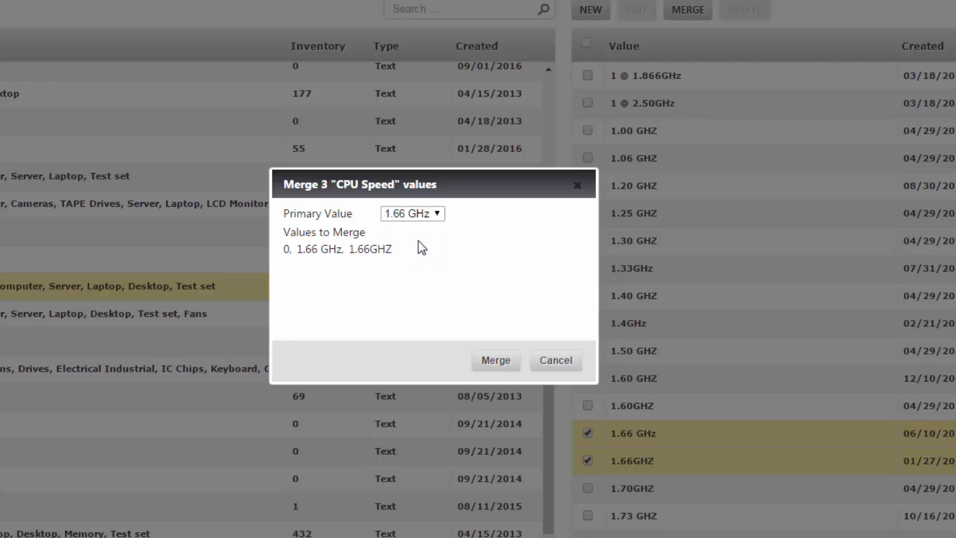
pyautogui.click(488, 362)
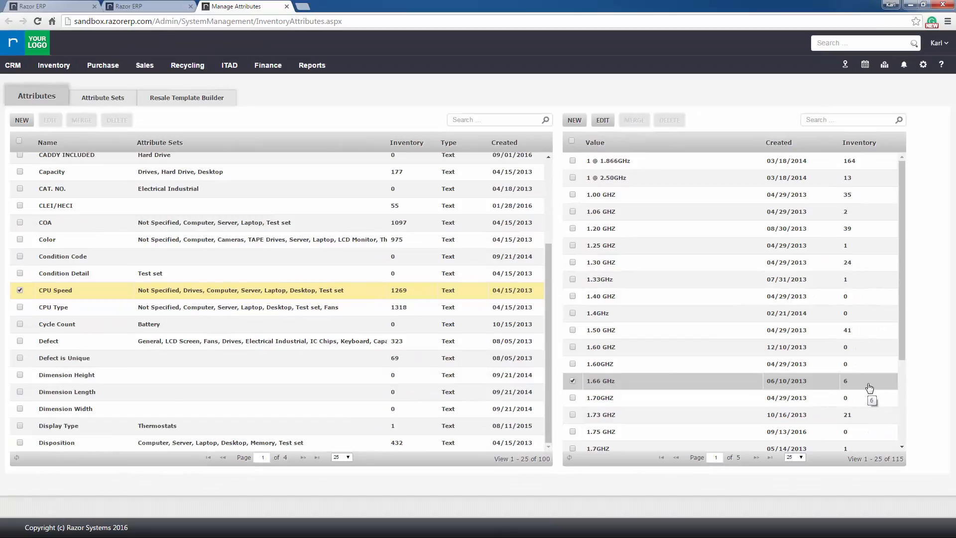
# - Deselect the CPU Speed attribute and start a new attribute named "test att"
pyautogui.click(72, 293)
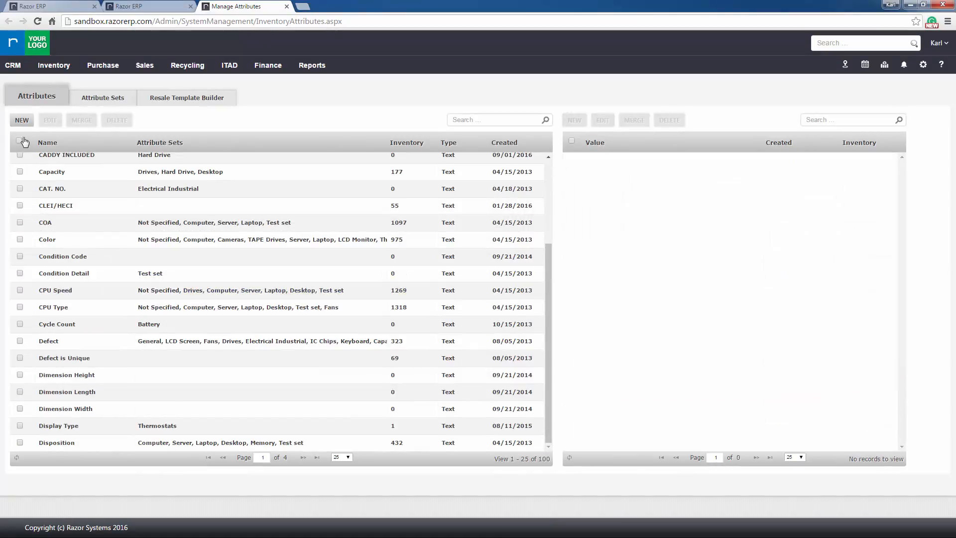
pyautogui.scroll(5, 70, 229)
pyautogui.click(23, 120)
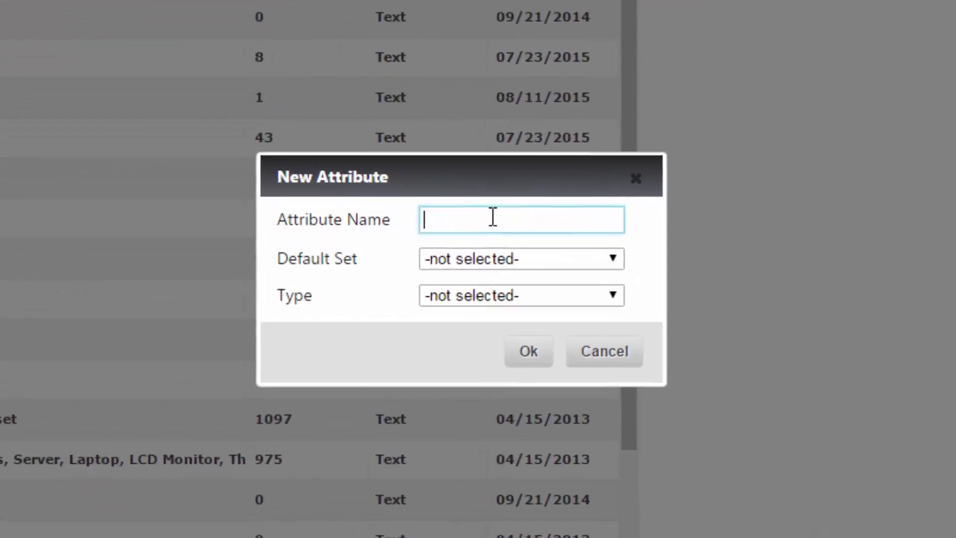
pyautogui.write('test att')
pyautogui.press('Tab')
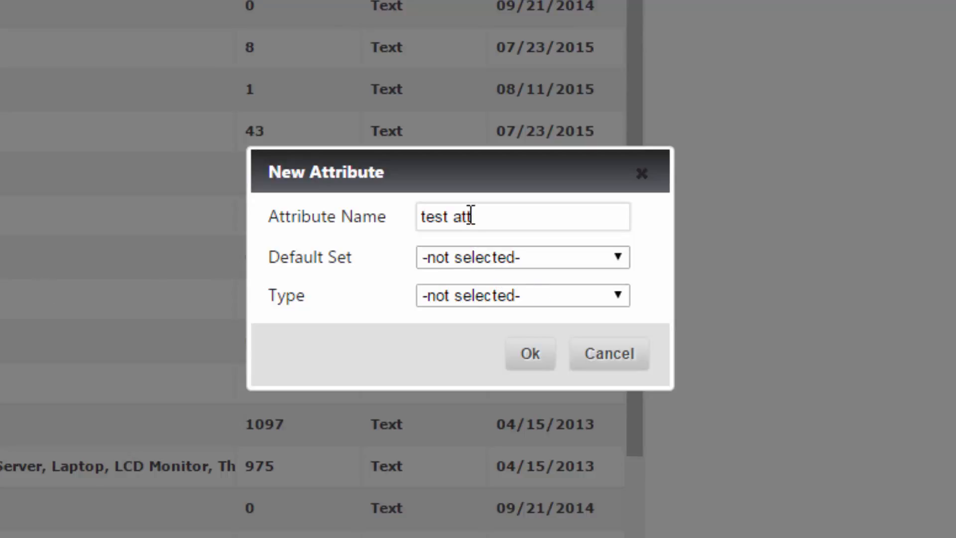
# - Leave the new attribute's default set unselected, set its type to Text, and save it
pyautogui.click(503, 259)
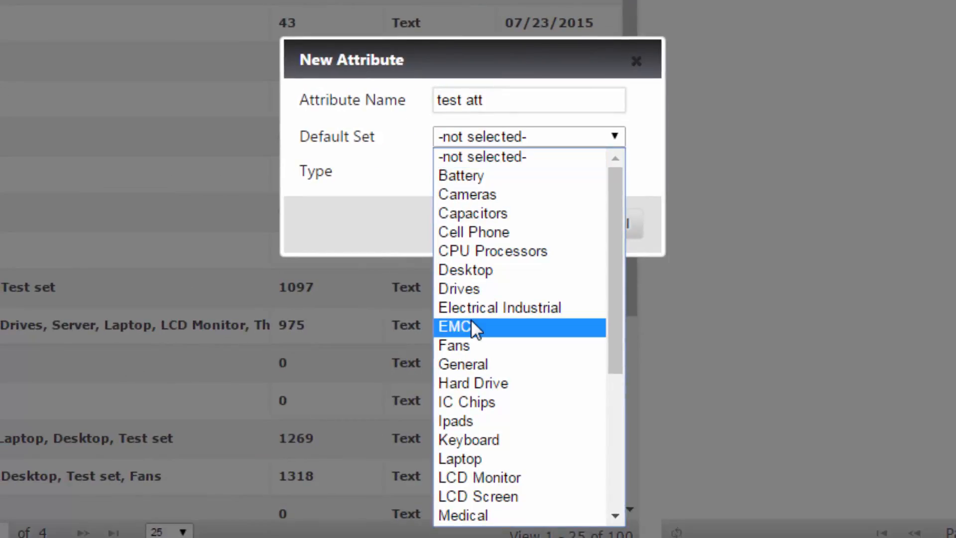
pyautogui.press('Up')
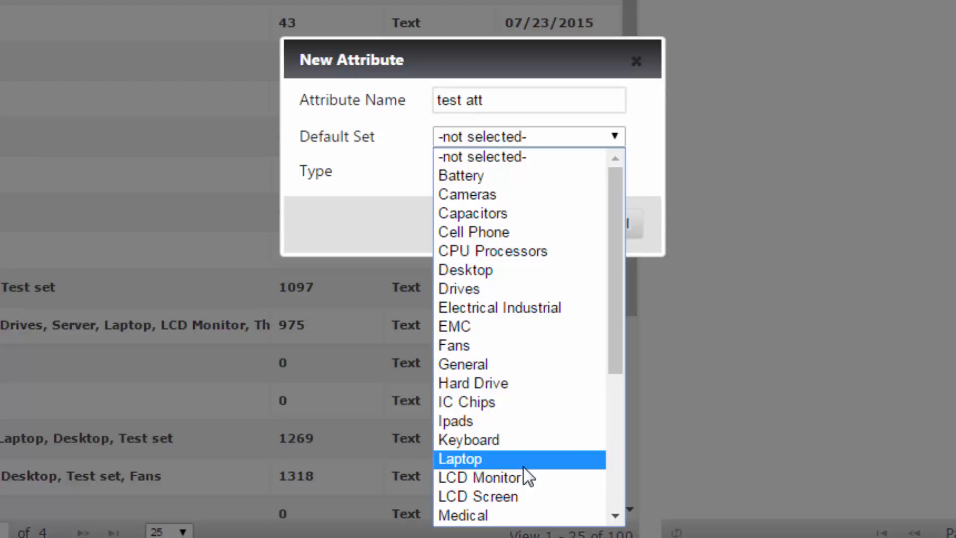
pyautogui.click(517, 162)
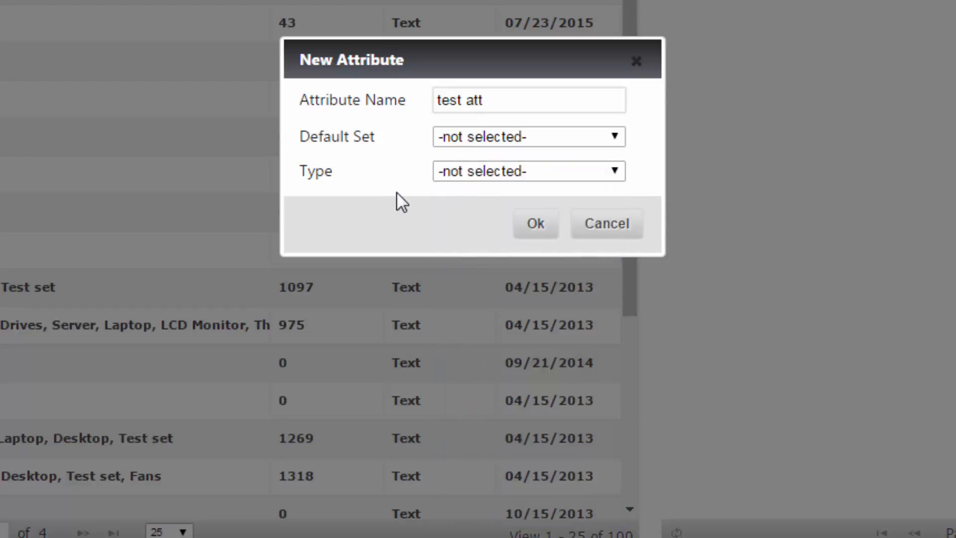
pyautogui.click(461, 171)
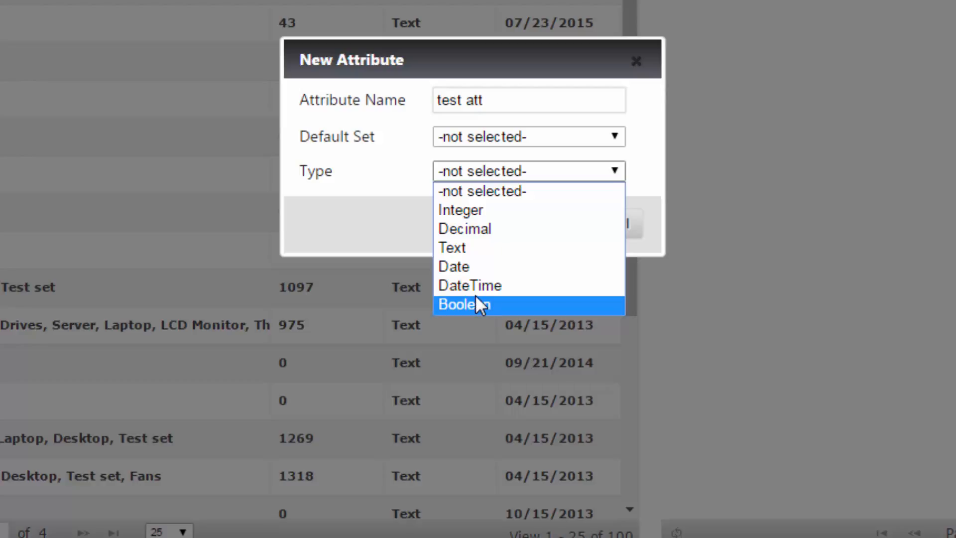
pyautogui.click(498, 243)
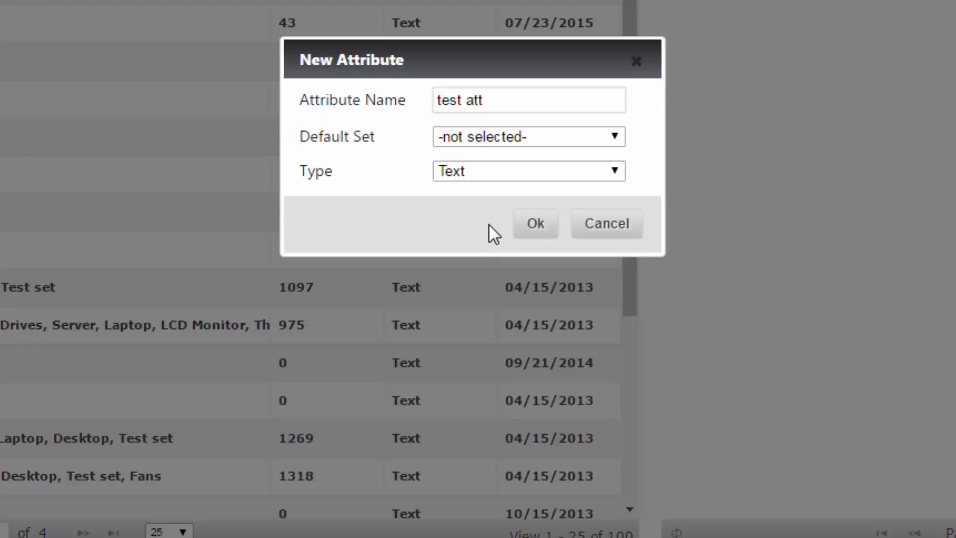
pyautogui.click(536, 226)
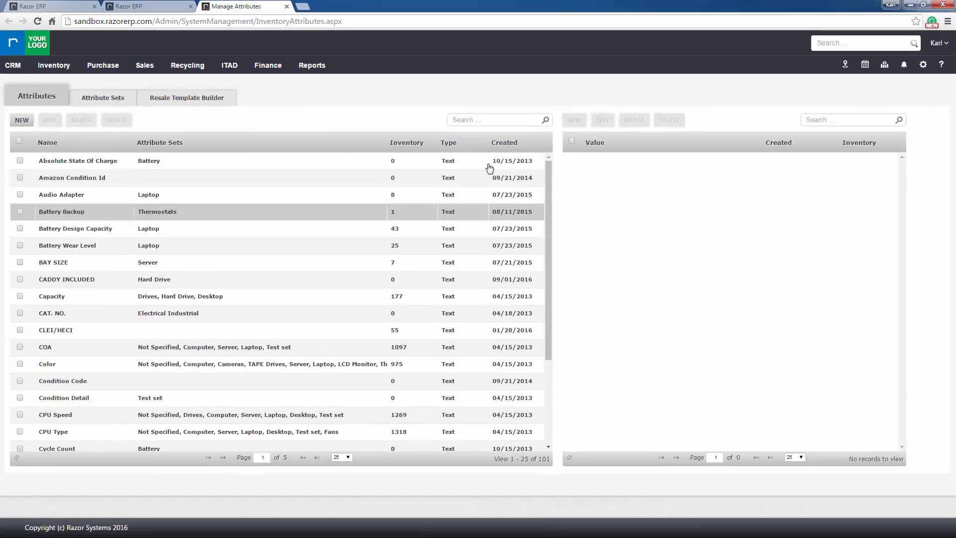
# - Search the attribute list for "test att" and select that attribute
pyautogui.click(494, 122)
pyautogui.write('tes')
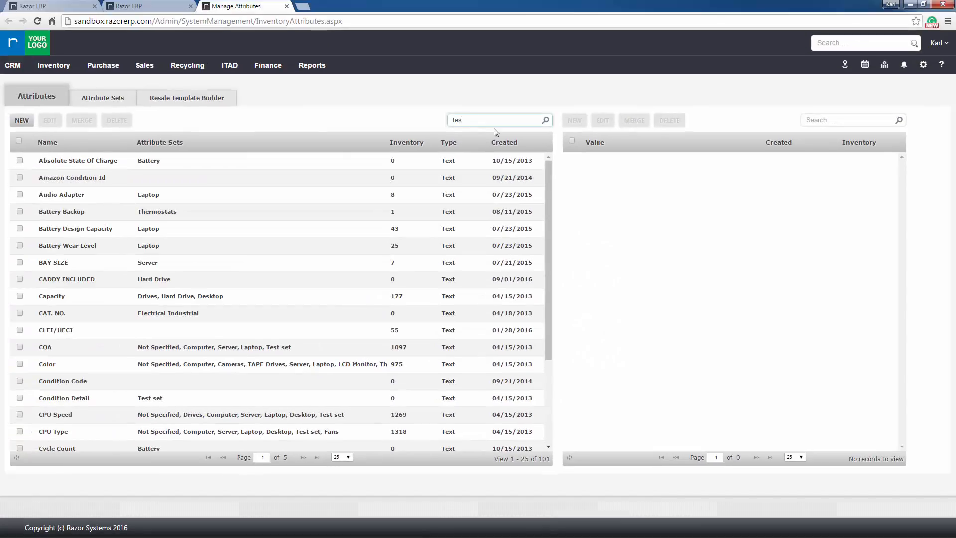
pyautogui.write('t att')
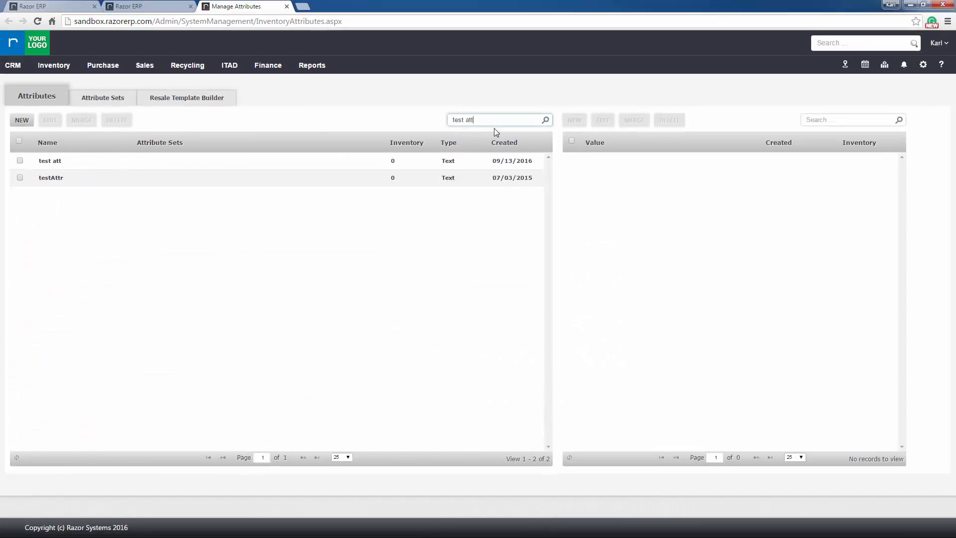
pyautogui.click(40, 165)
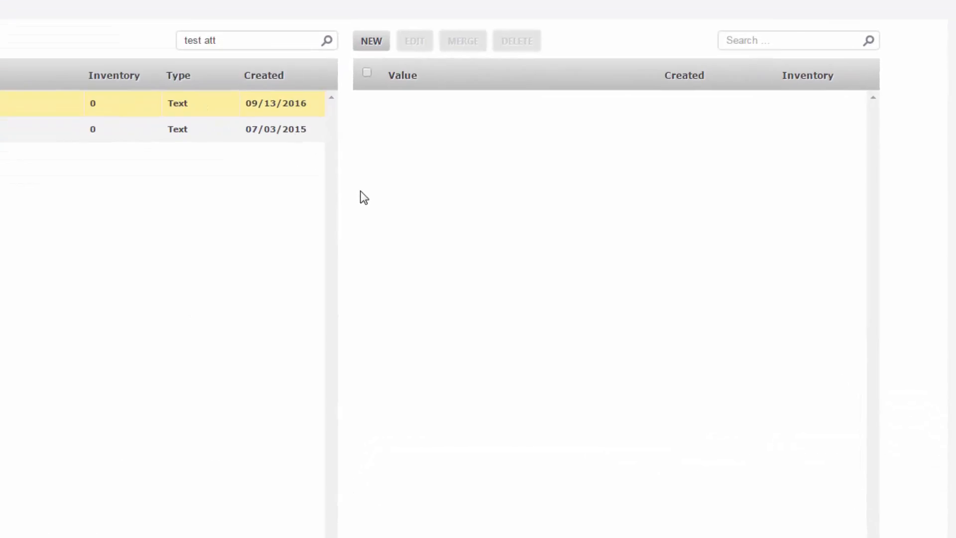
# - Add the values 123 and 321 to the "test att" attribute
pyautogui.click(366, 43)
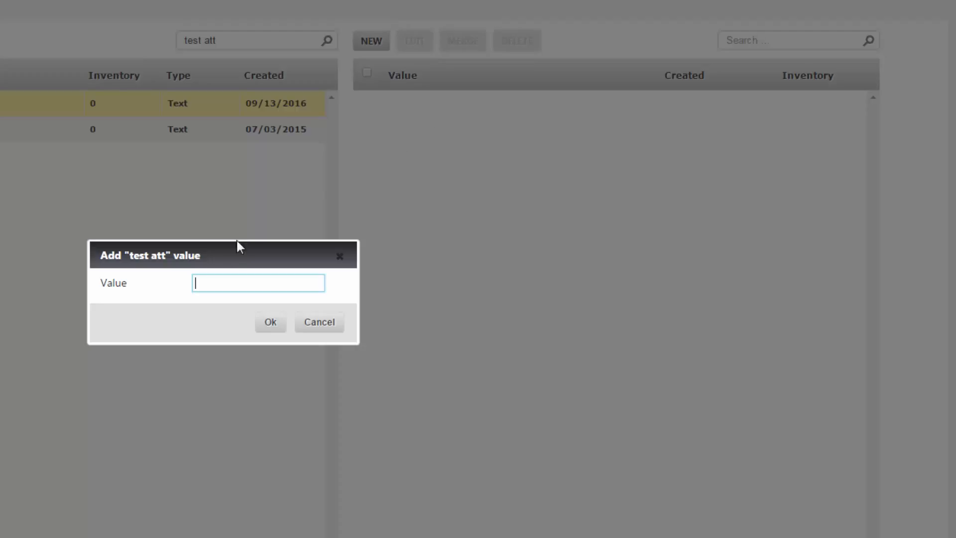
pyautogui.write('123')
pyautogui.click(270, 322)
pyautogui.click(365, 43)
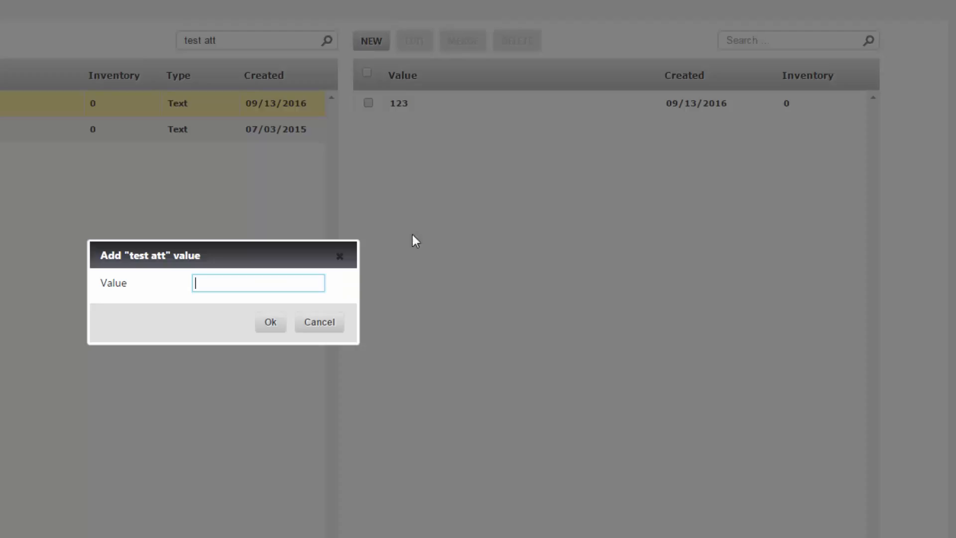
pyautogui.write('321')
pyautogui.click(269, 324)
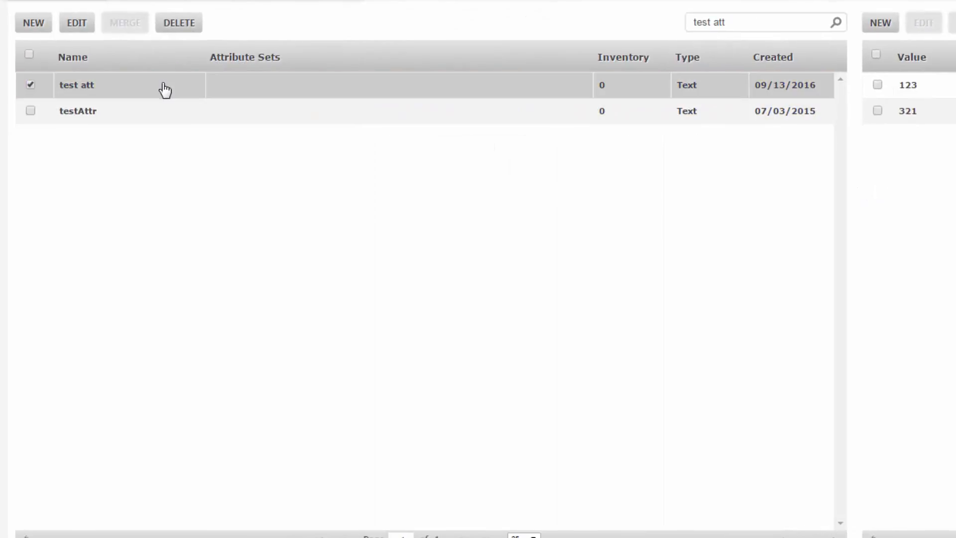
# - Deselect the "test att" attribute, then delete the "testAttr" attribute from the list and confirm its removal
pyautogui.click(137, 111)
pyautogui.click(32, 86)
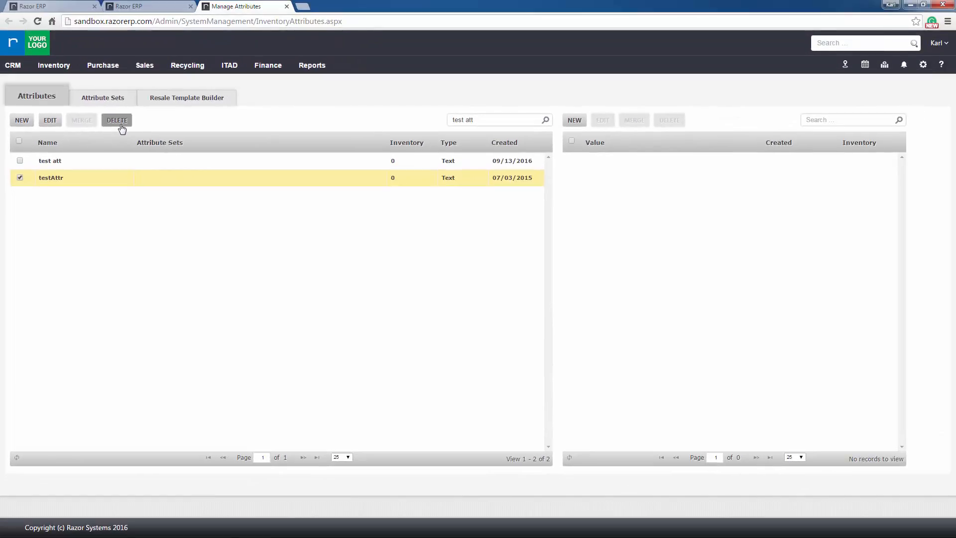
pyautogui.click(120, 125)
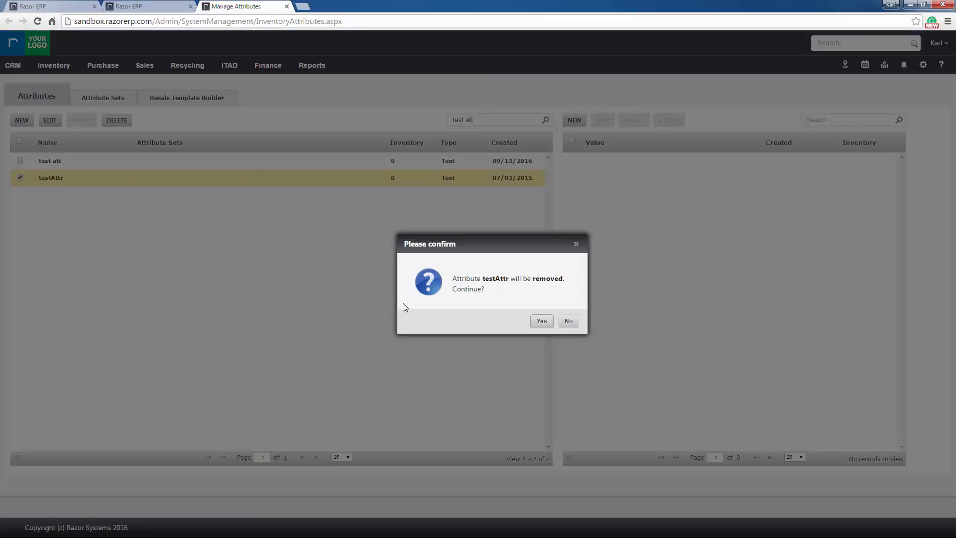
pyautogui.click(542, 321)
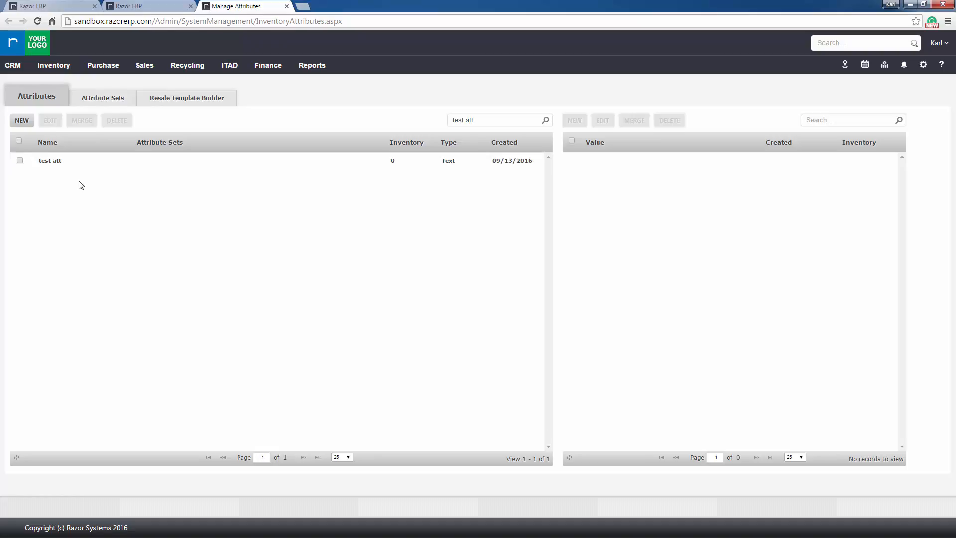
# - Switch to managing attribute sets and load the Laptop set
pyautogui.click(103, 99)
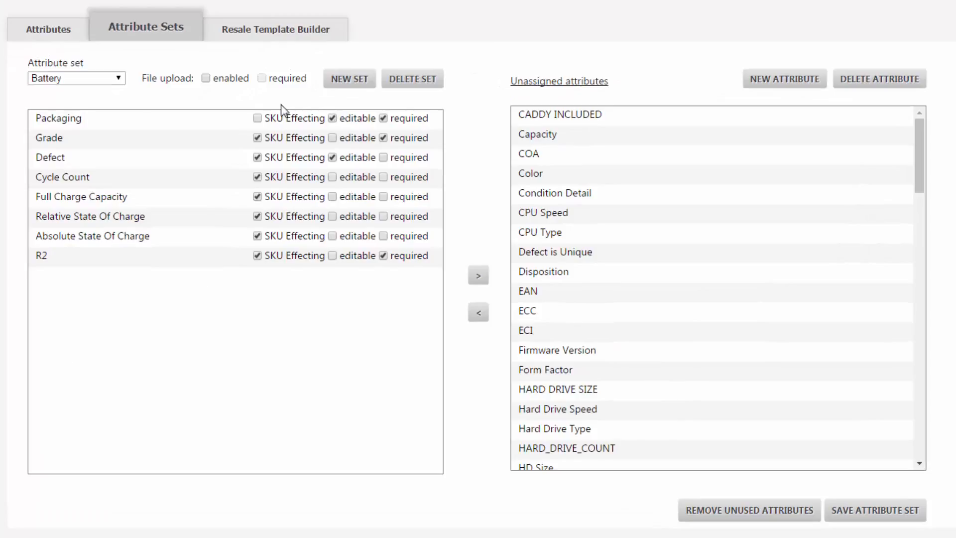
pyautogui.click(86, 76)
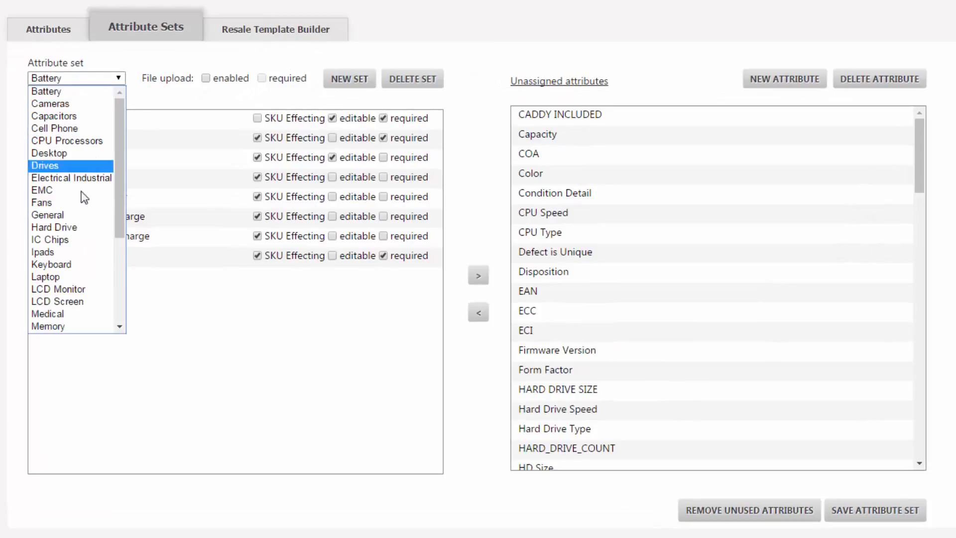
pyautogui.click(92, 277)
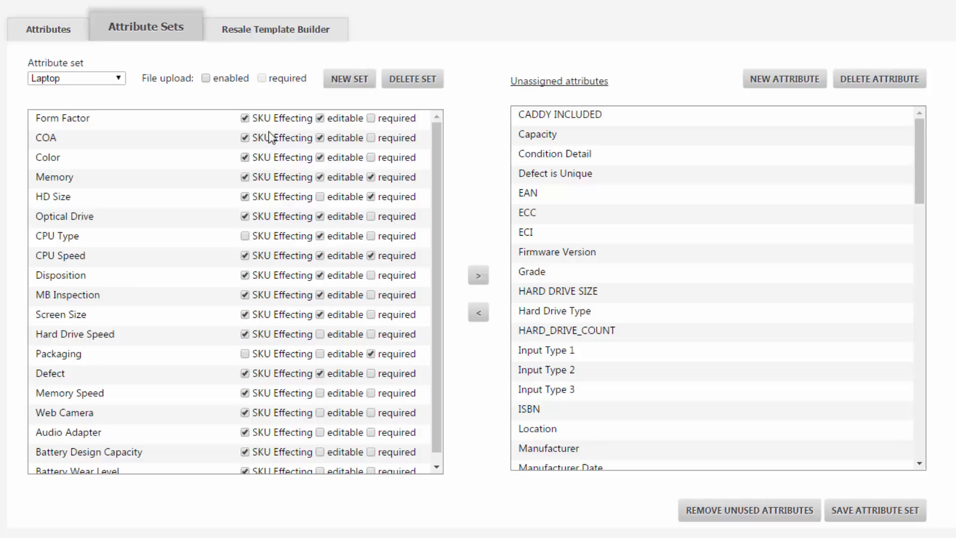
pyautogui.click(304, 120)
pyautogui.click(297, 113)
pyautogui.scroll(-1, 315, 188)
pyautogui.scroll(1, 315, 159)
# - In the Laptop set, make HD Size editable and Color non-editable, mark Screen Size and Defect as required, and save the set
pyautogui.click(68, 198)
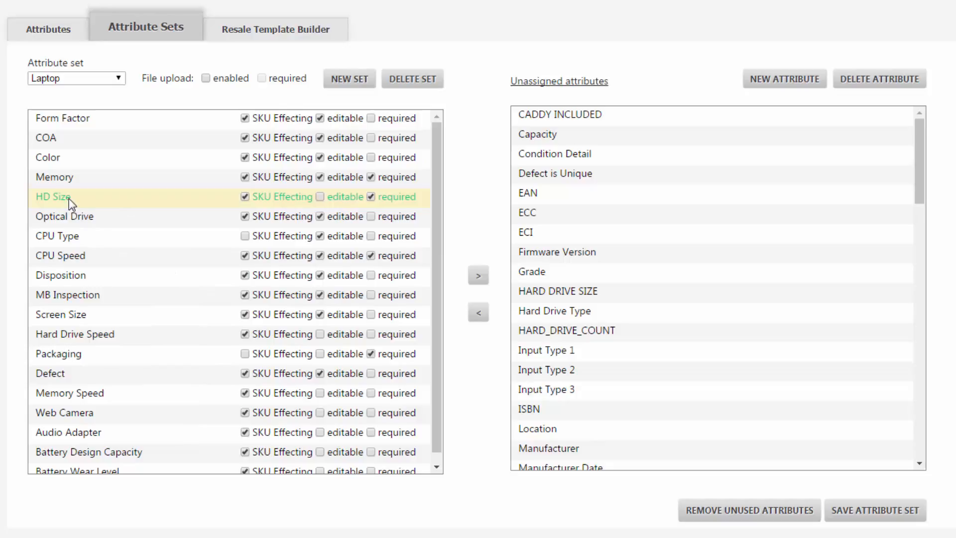
pyautogui.click(319, 197)
pyautogui.click(370, 374)
pyautogui.click(370, 315)
pyautogui.click(891, 519)
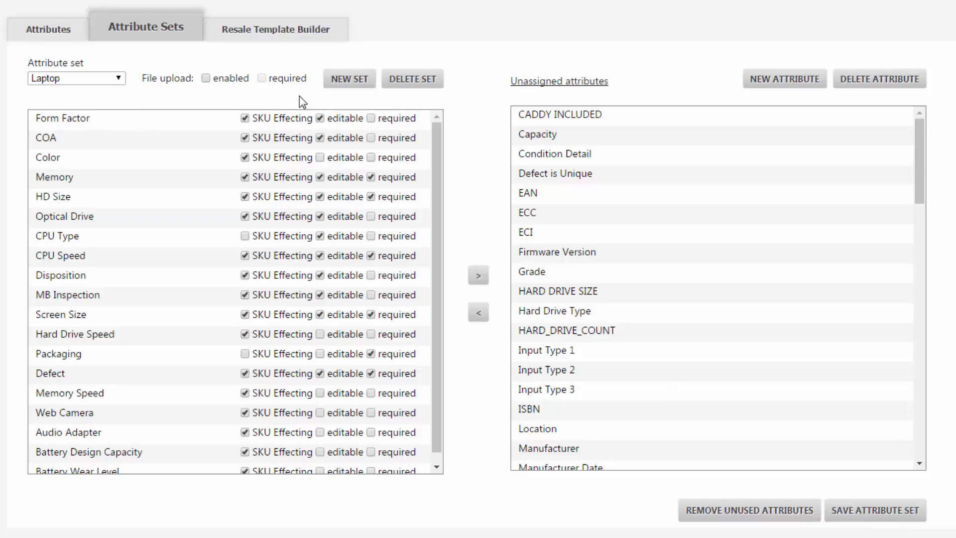
# - Create an attribute set named "cool new test set" and load it for editing
pyautogui.click(357, 88)
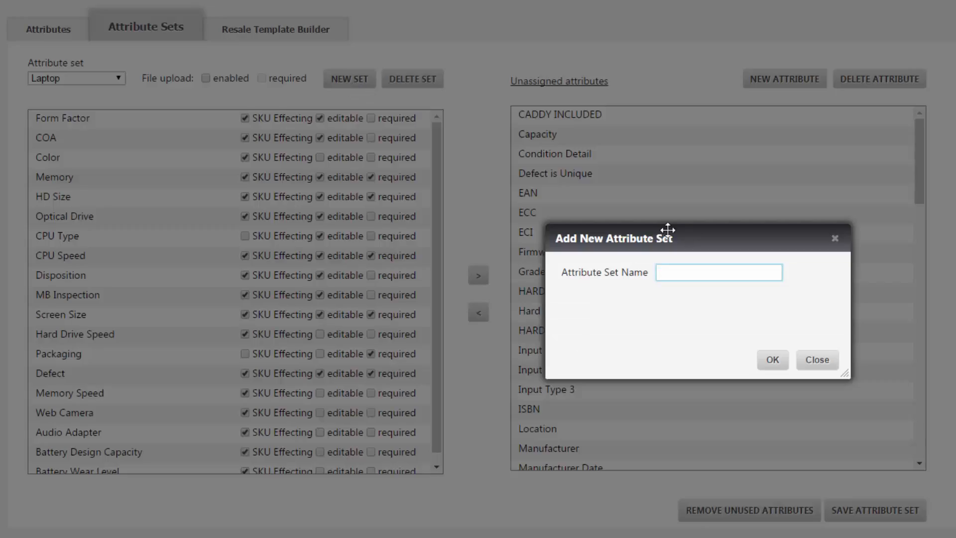
pyautogui.write('new test set')
pyautogui.click(771, 360)
pyautogui.scroll(-1, 286, 333)
pyautogui.scroll(1, 261, 287)
pyautogui.click(97, 80)
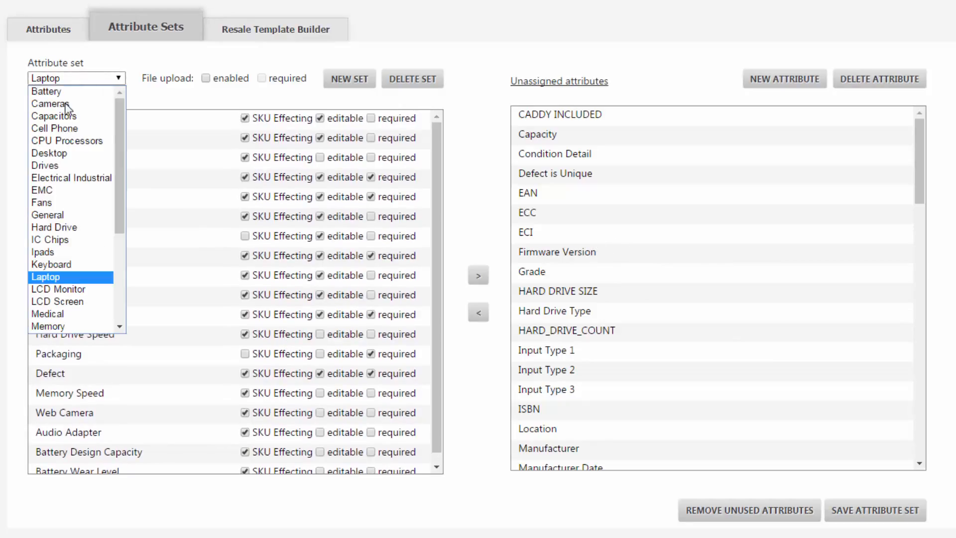
pyautogui.scroll(-4, 76, 279)
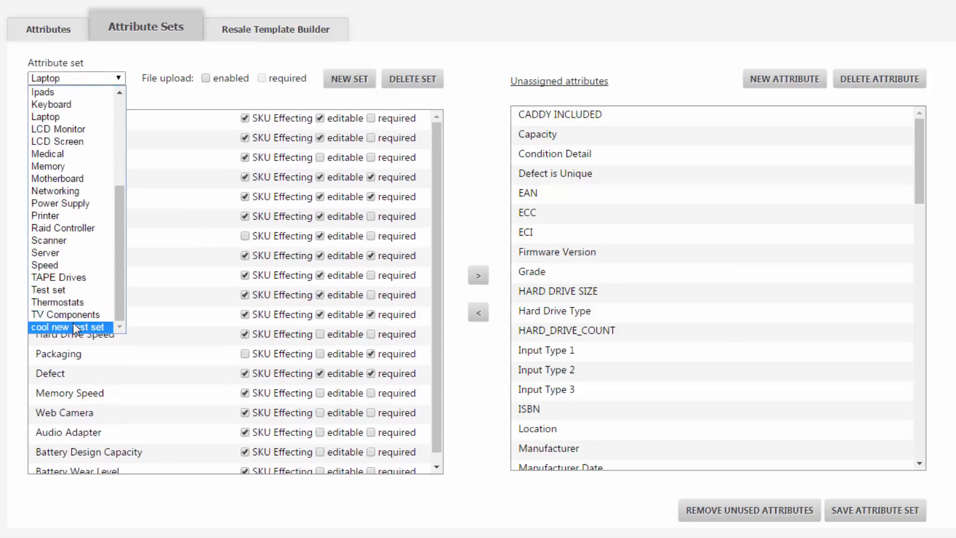
pyautogui.click(73, 324)
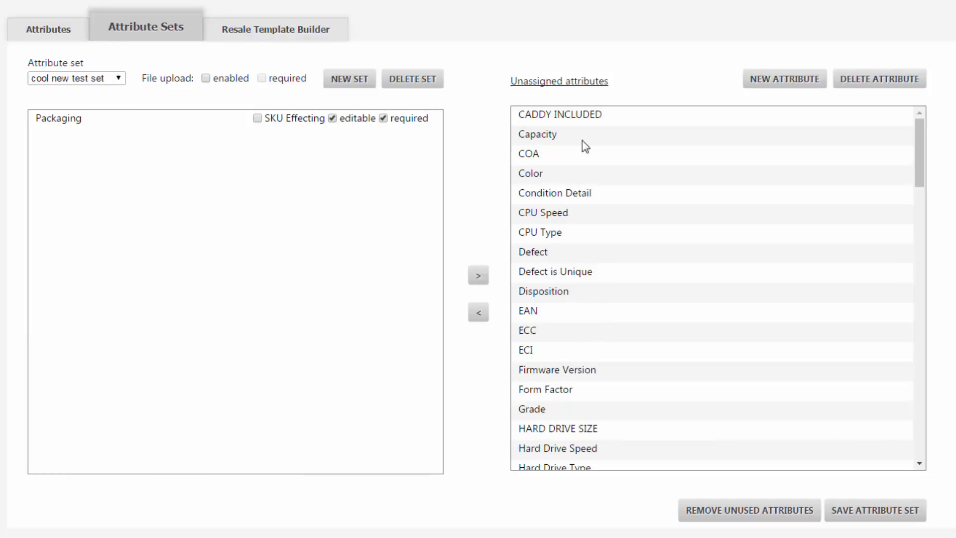
# - Assign the Color, CPU Type and Form Factor attributes to the "cool new test set" set
pyautogui.click(533, 175)
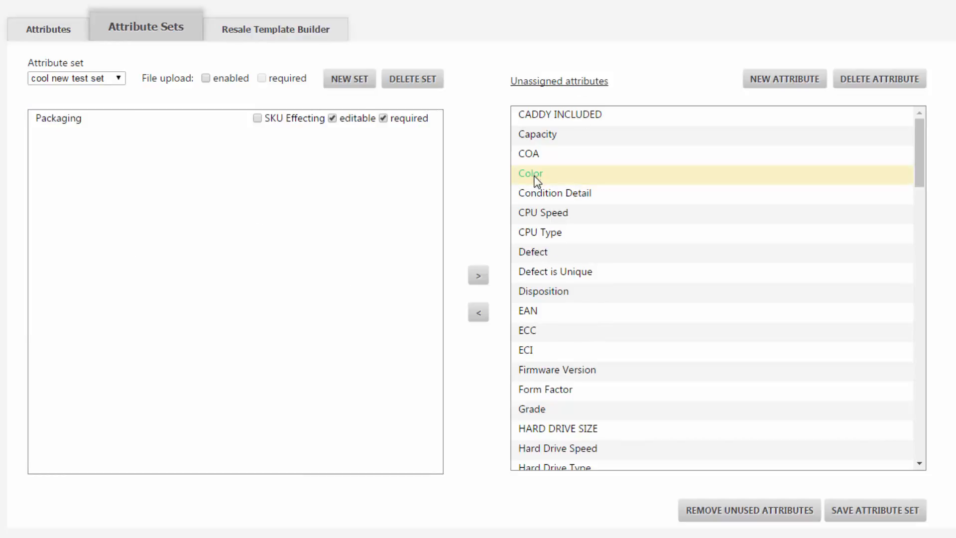
pyautogui.click(478, 313)
pyautogui.click(541, 219)
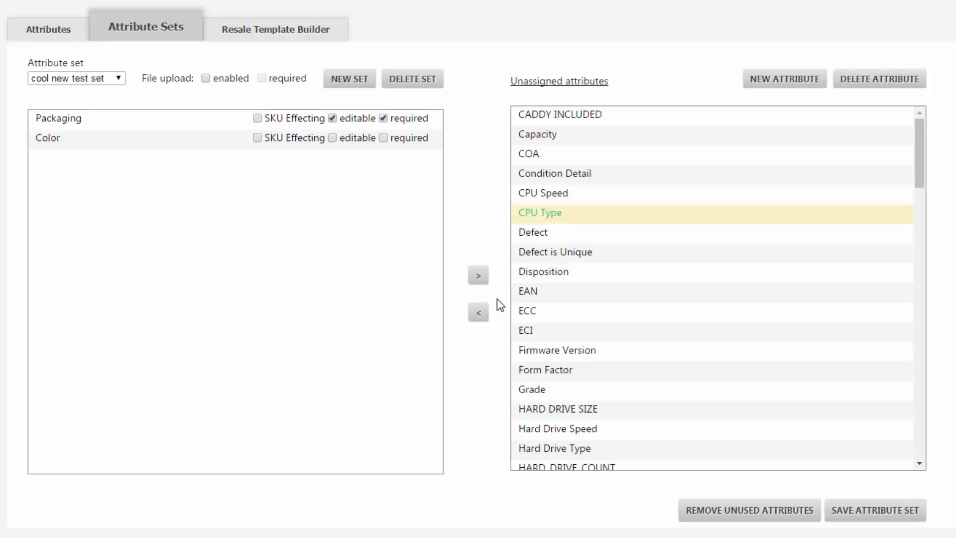
pyautogui.click(480, 314)
pyautogui.click(542, 351)
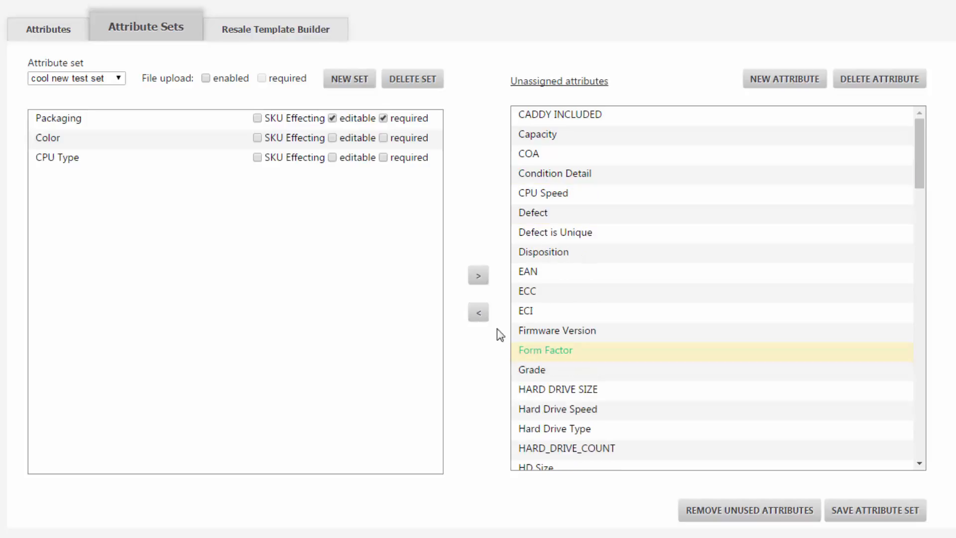
pyautogui.click(479, 317)
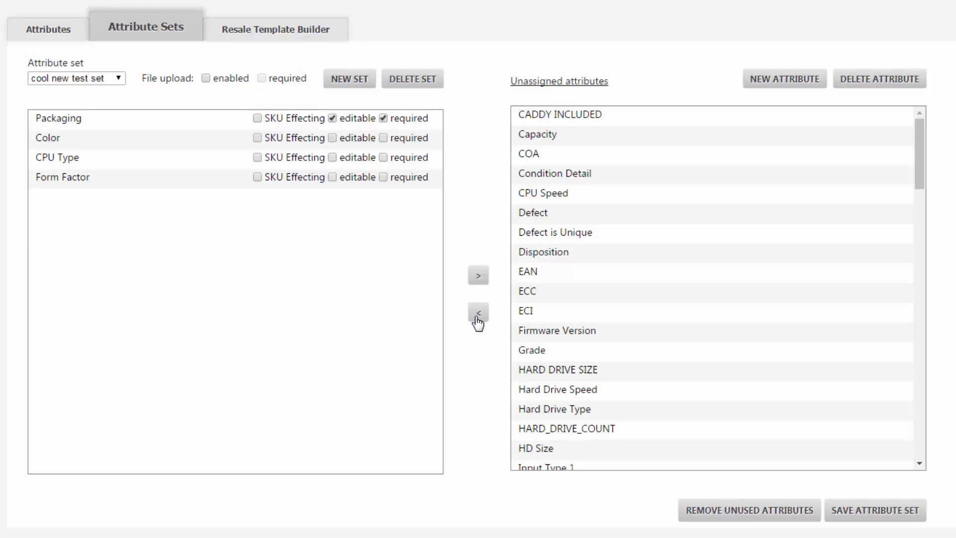
# - Remove the Color attribute from the "cool new test set" set
pyautogui.click(182, 138)
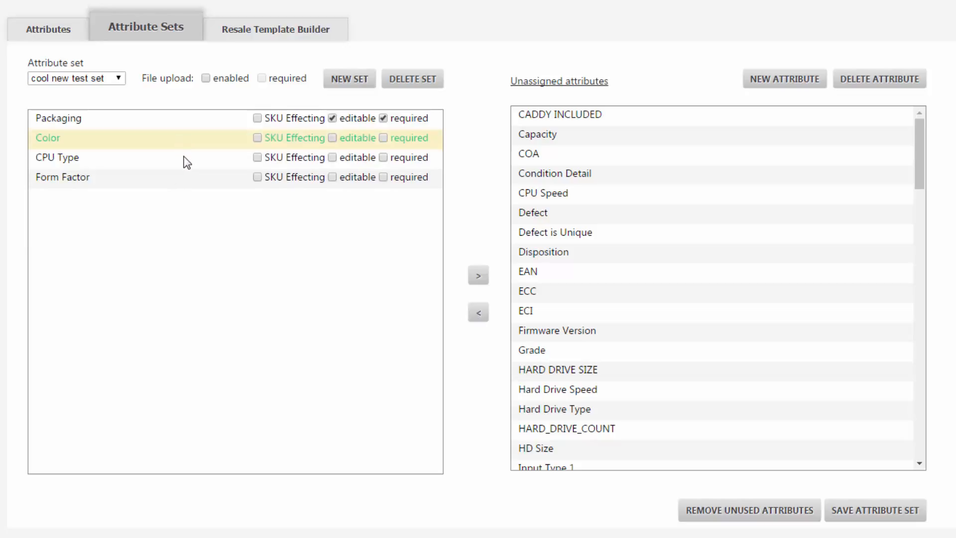
pyautogui.click(479, 274)
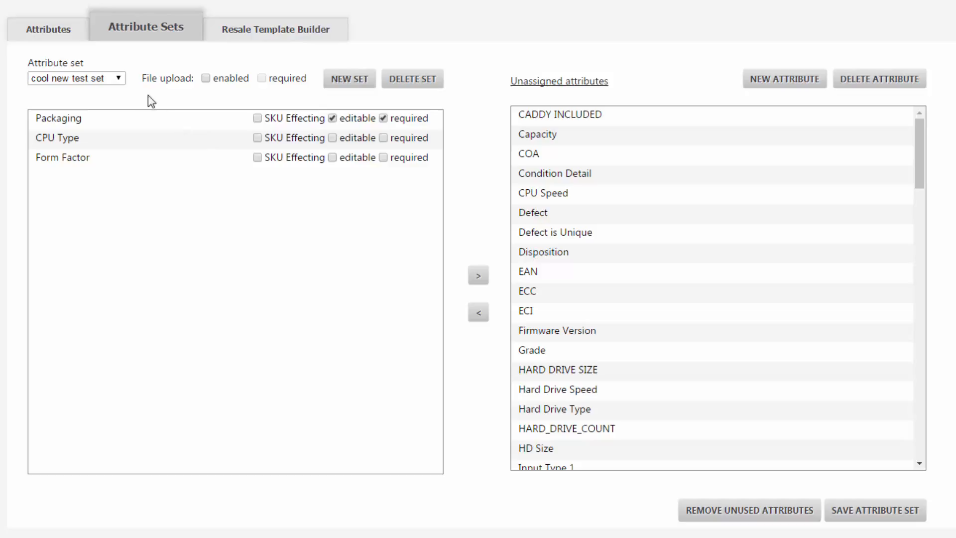
# - Open the choice of attribute sets to browse the available sets
pyautogui.click(117, 79)
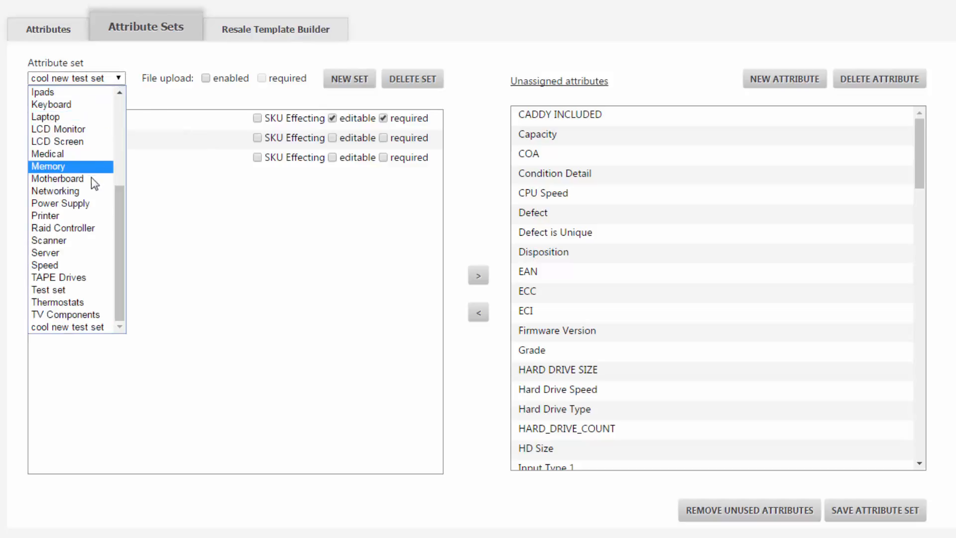